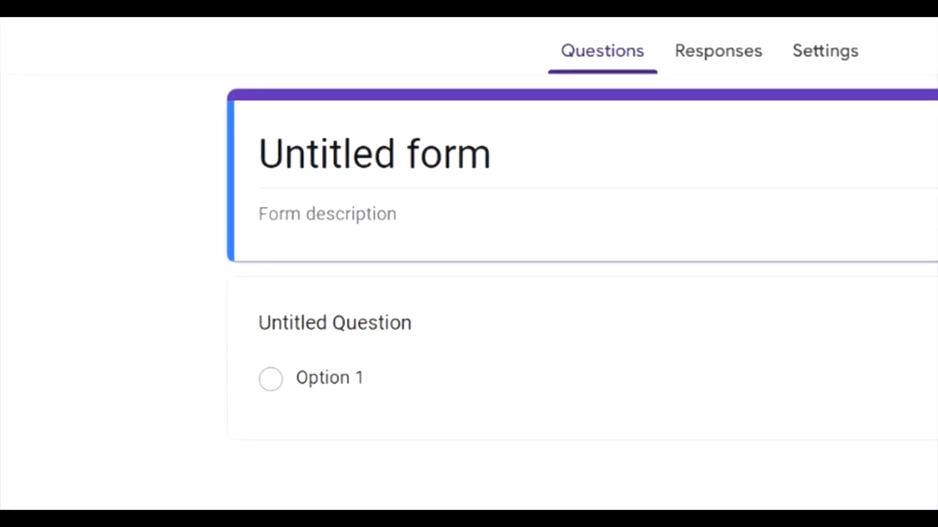
# - Place the cursor in the 'Untitled form' title at the top of the blank form
pyautogui.click(499, 154)
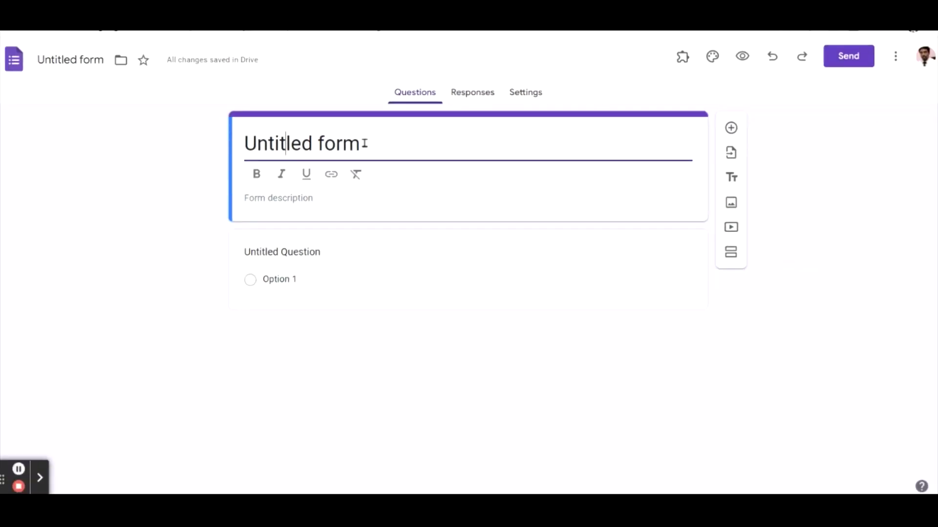
# - Retitle the form 'Registration Form' and make the title bold
pyautogui.moveTo(364, 144); pyautogui.dragTo(203, 152)
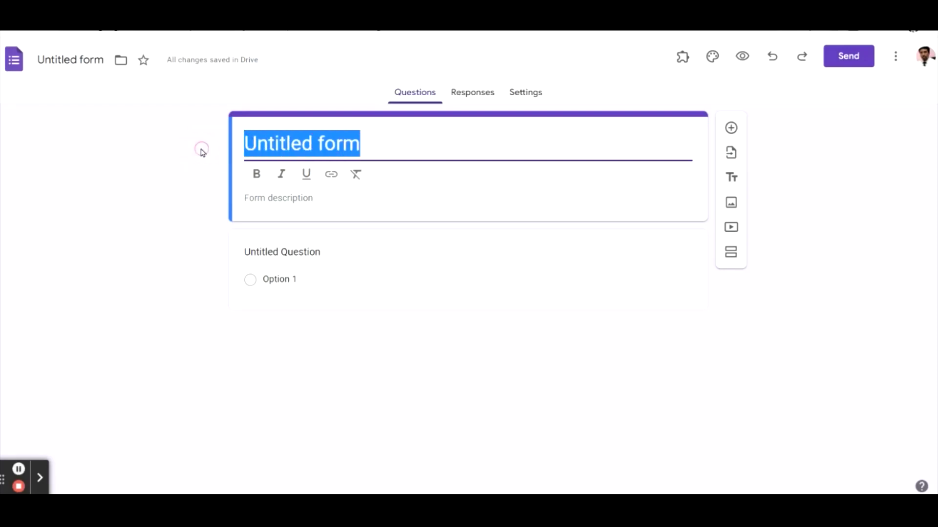
pyautogui.write('Regist')
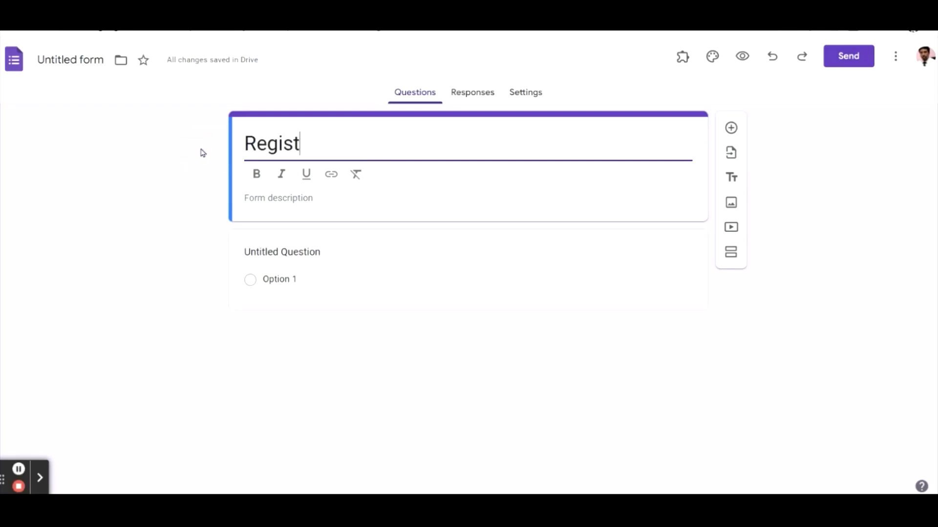
pyautogui.write('ration for')
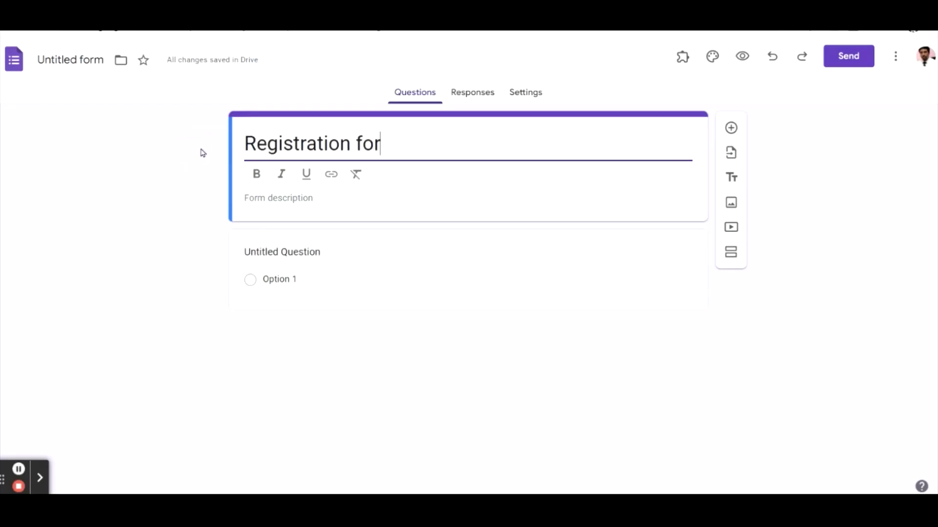
pyautogui.write('Form')
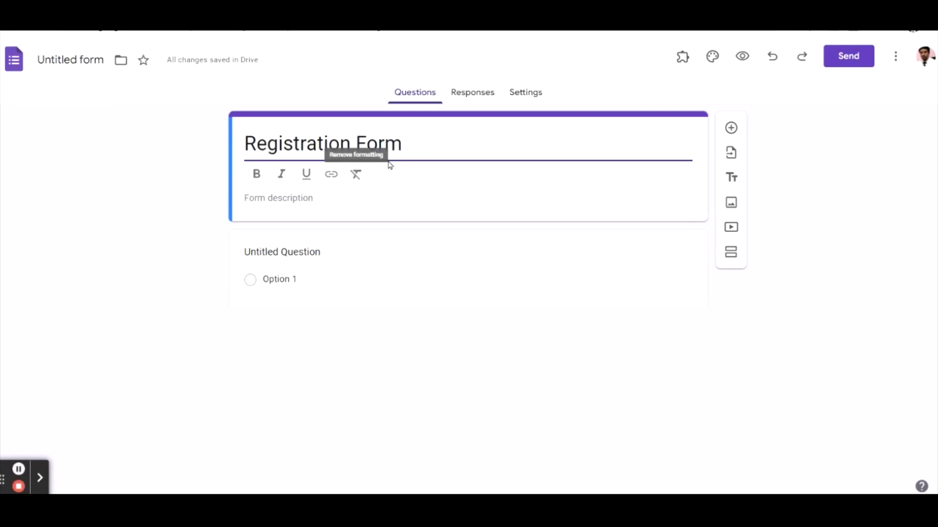
pyautogui.moveTo(405, 144); pyautogui.dragTo(239, 154)
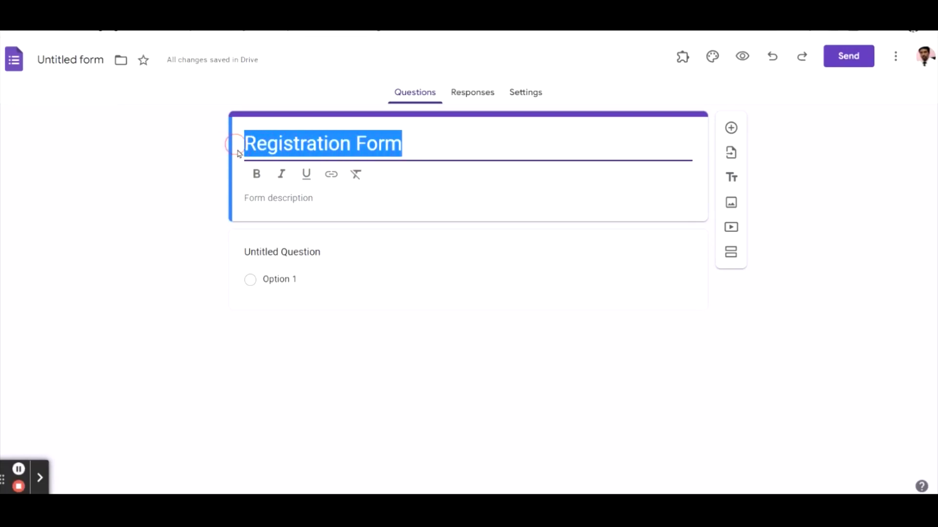
pyautogui.click(256, 174)
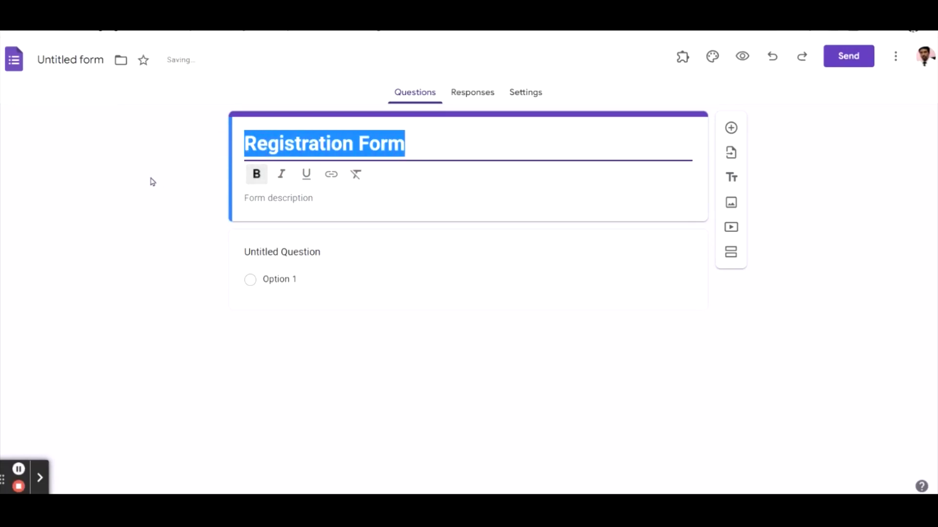
pyautogui.click(200, 169)
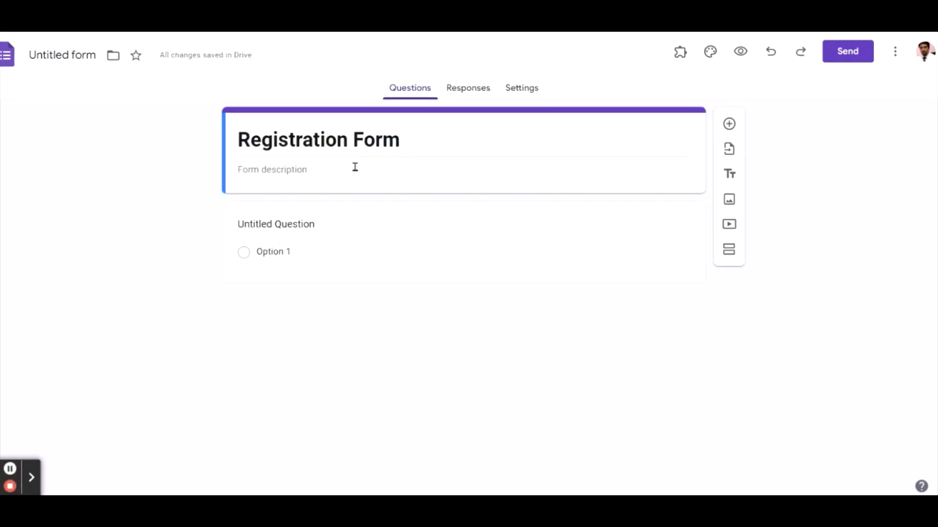
# - Title the first question 'Name', italicise it, and mark it required
pyautogui.click(291, 170)
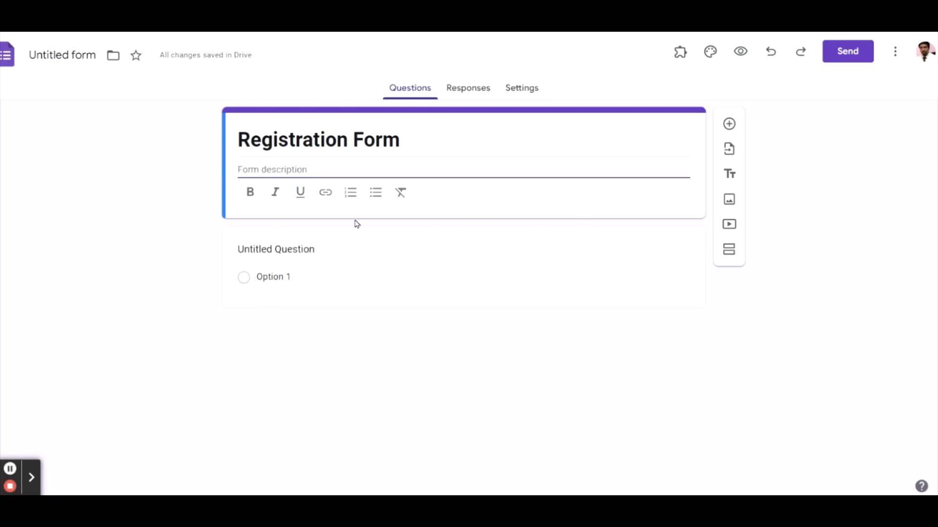
pyautogui.click(287, 248)
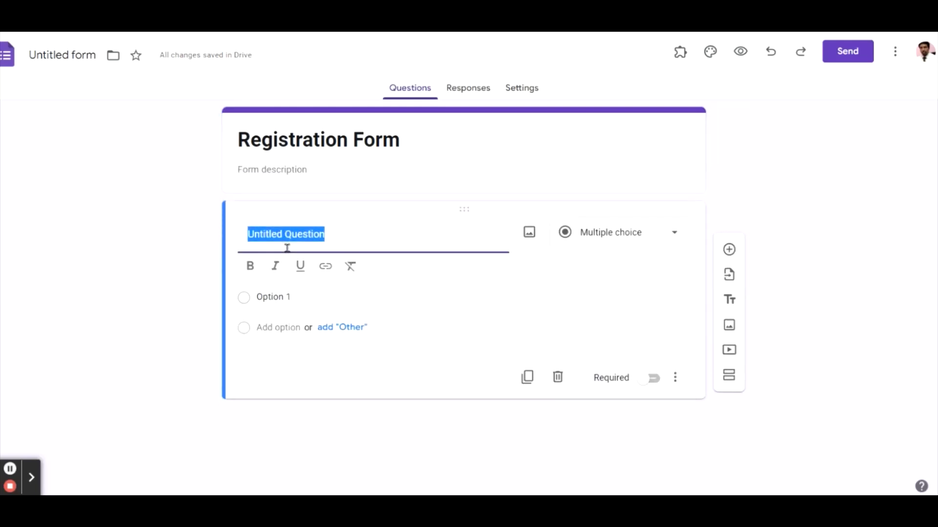
pyautogui.write('Name')
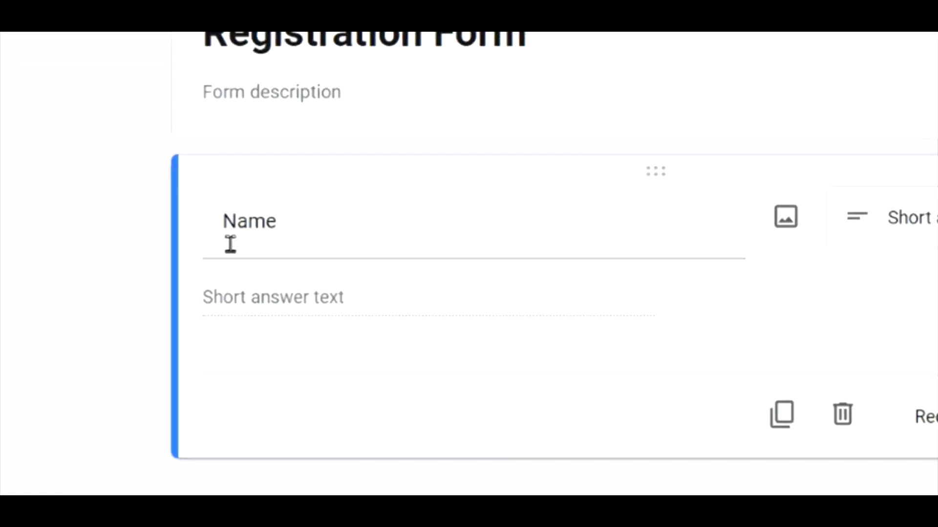
pyautogui.moveTo(307, 227); pyautogui.dragTo(162, 263)
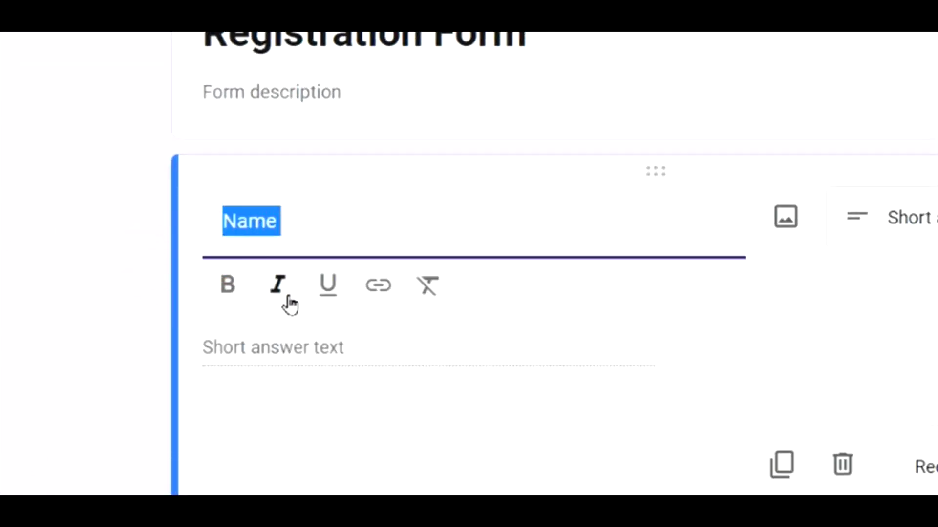
pyautogui.click(277, 281)
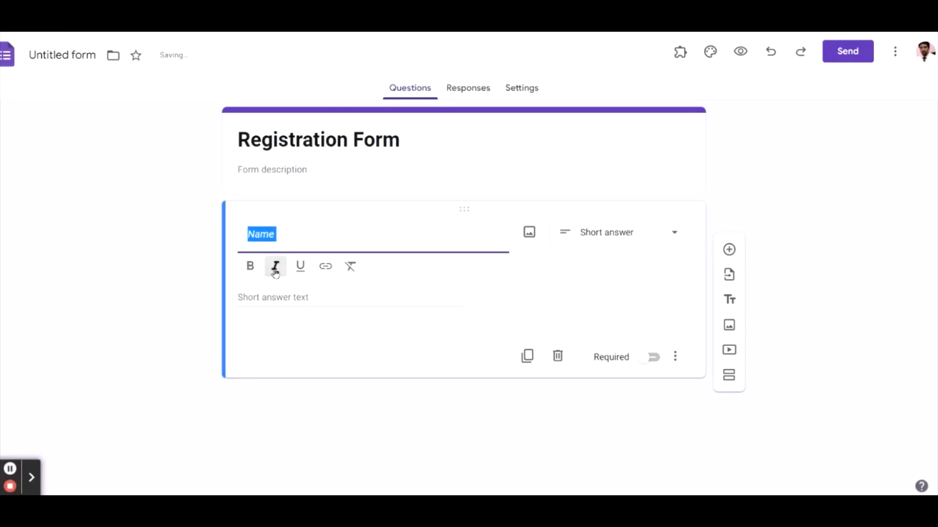
pyautogui.click(294, 239)
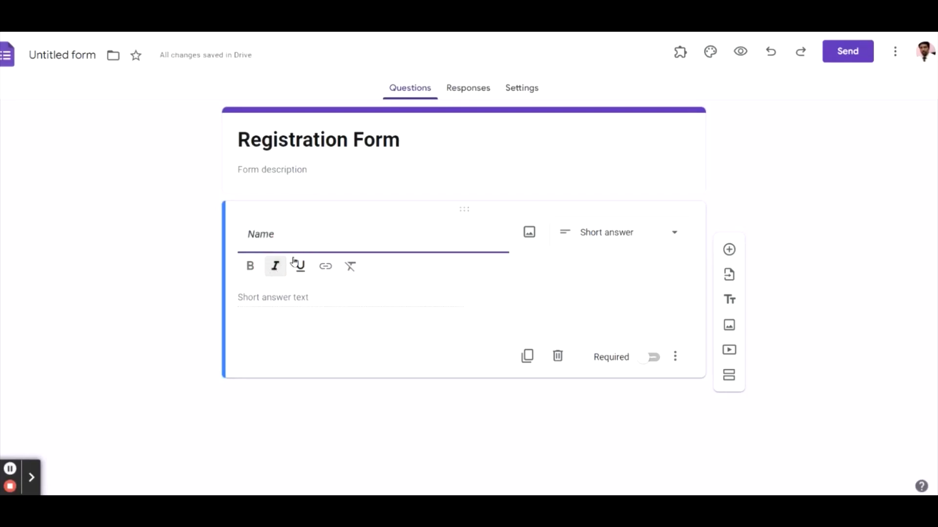
pyautogui.click(649, 359)
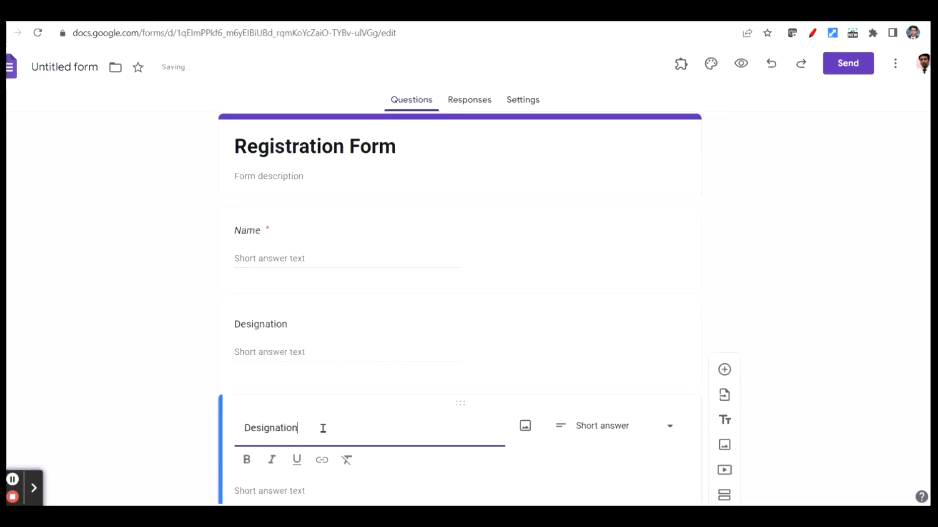
# - Italicise the second 'Designation' question title and add a blank question beneath it
pyautogui.scroll(-1, 318, 430)
pyautogui.click(304, 362)
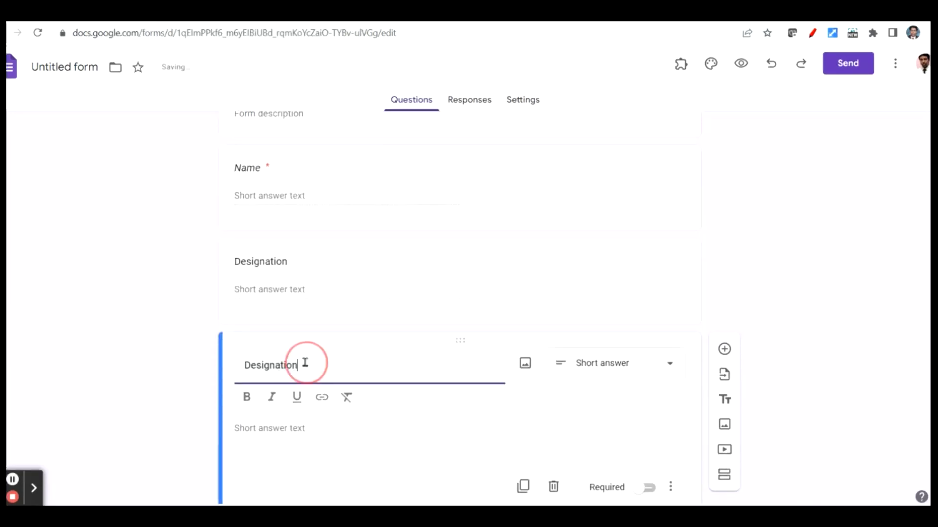
pyautogui.moveTo(305, 362); pyautogui.dragTo(230, 356)
pyautogui.click(269, 399)
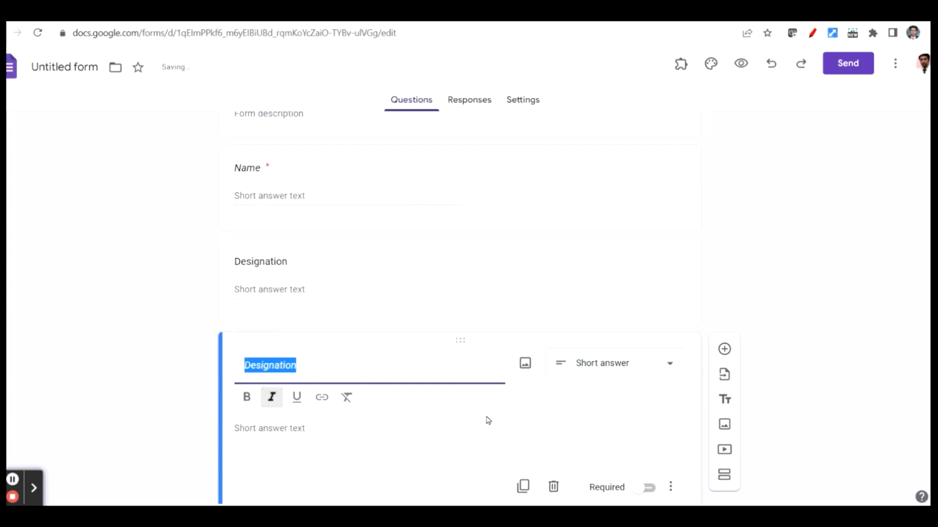
pyautogui.scroll(-1, 487, 415)
pyautogui.click(730, 328)
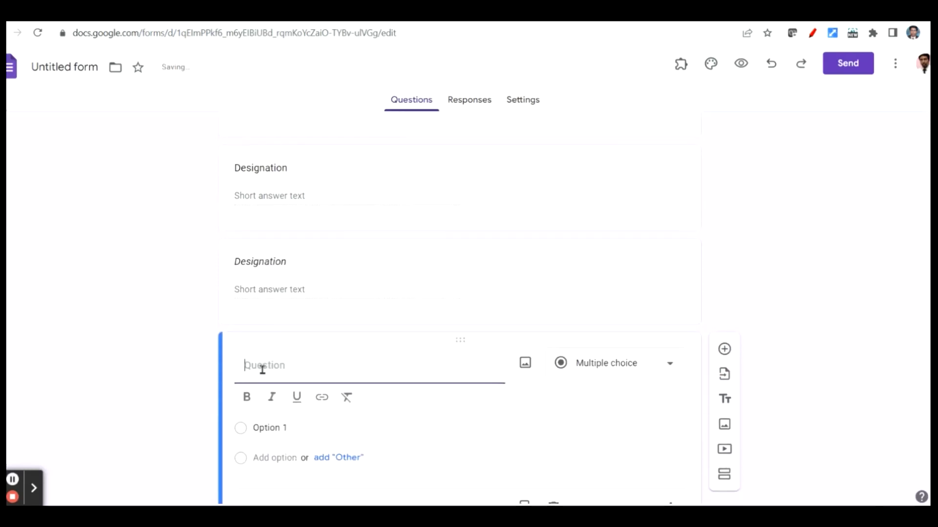
# - Title the new question 'Name of the Institution' in italics, clearing a trial underline
pyautogui.write('Name of the Inst')
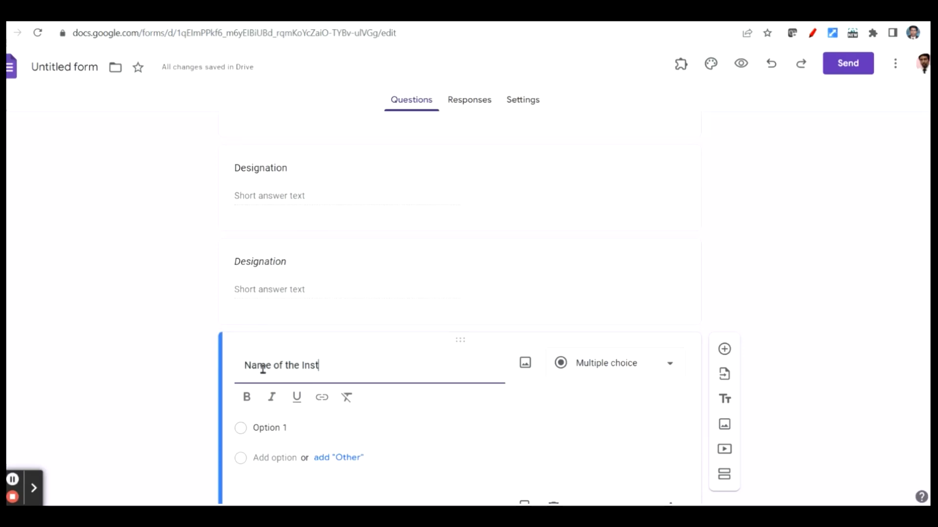
pyautogui.write('tion')
pyautogui.press('BackSpace')
pyautogui.press('BackSpace')
pyautogui.write('itut')
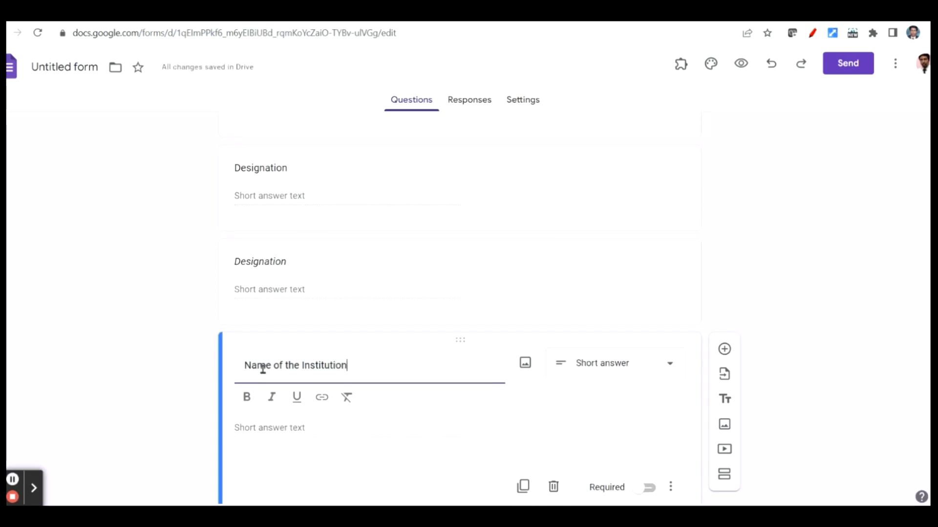
pyautogui.moveTo(356, 365); pyautogui.dragTo(228, 369)
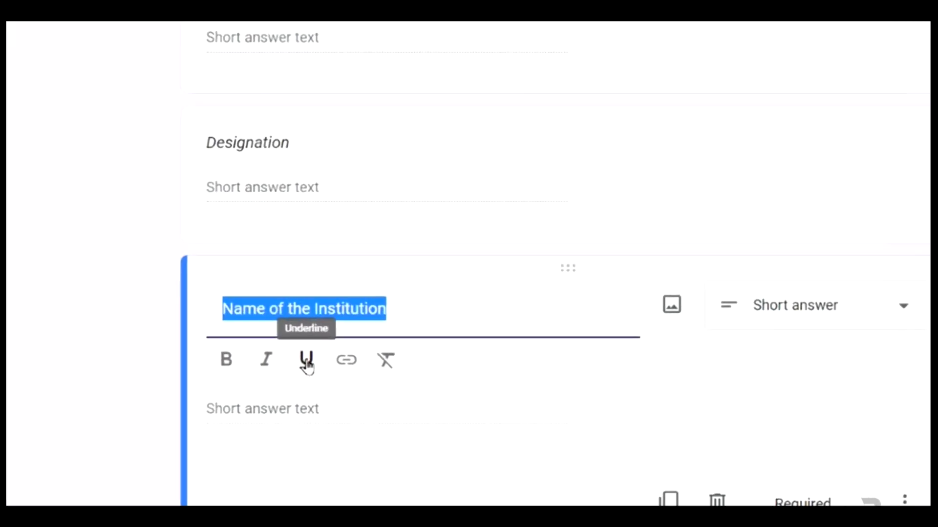
pyautogui.click(307, 363)
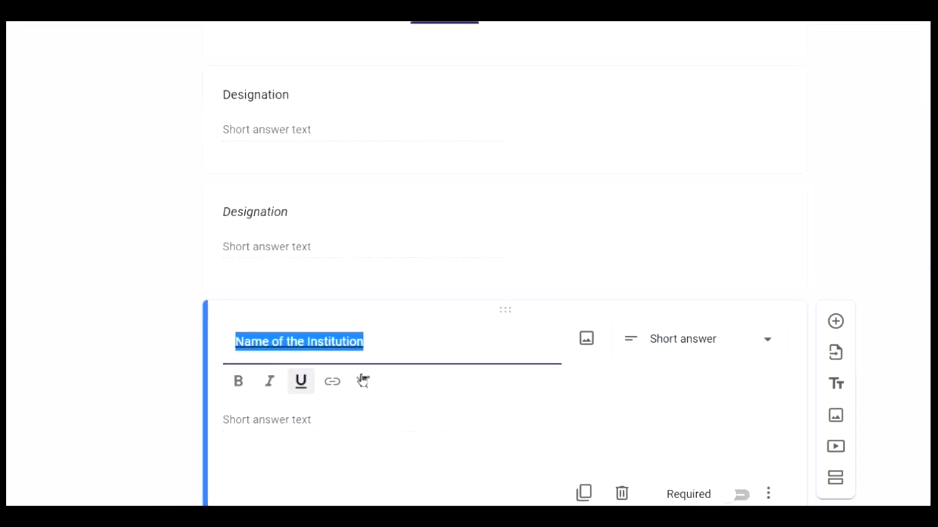
pyautogui.click(347, 398)
pyautogui.click(370, 362)
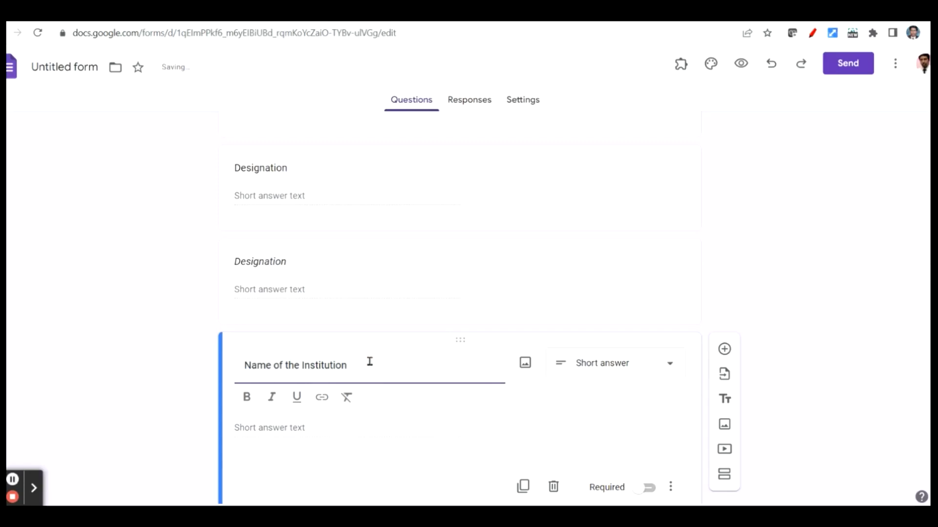
pyautogui.moveTo(351, 368); pyautogui.dragTo(210, 374)
pyautogui.click(273, 402)
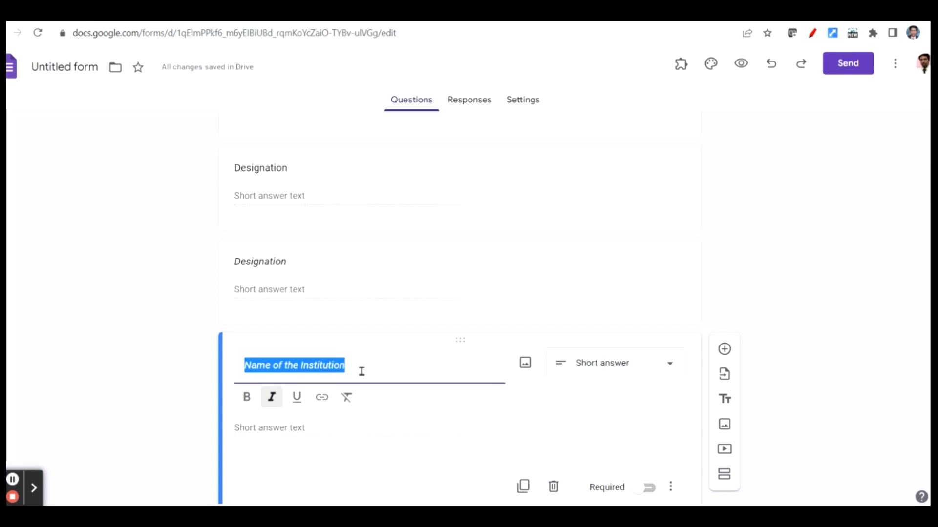
pyautogui.click(200, 377)
pyautogui.scroll(3, 215, 293)
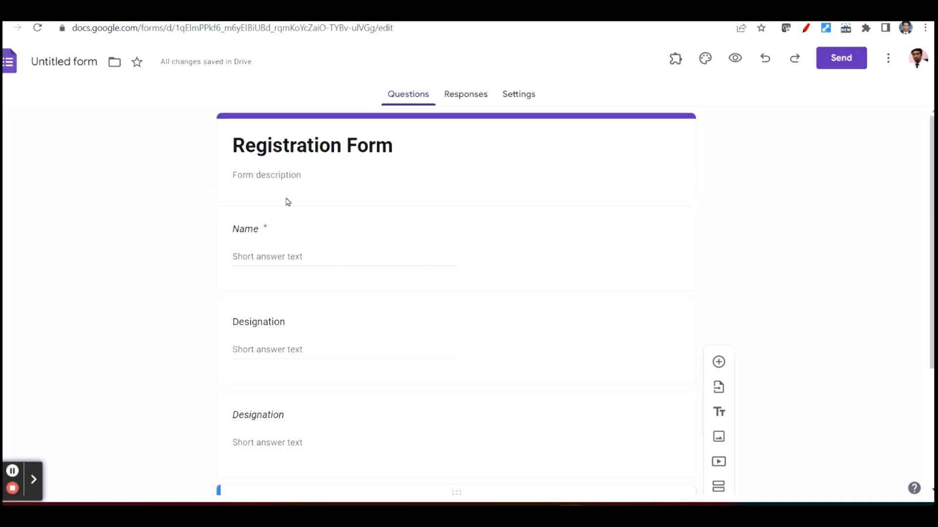
# - Set the header font to Pacifico at size 24 and questions to Comic Sans MS 18
pyautogui.click(705, 59)
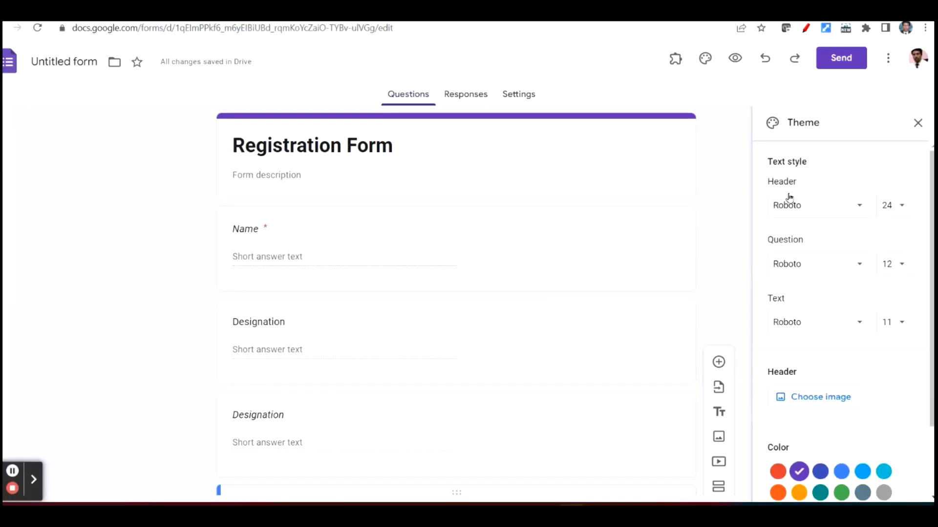
pyautogui.click(861, 210)
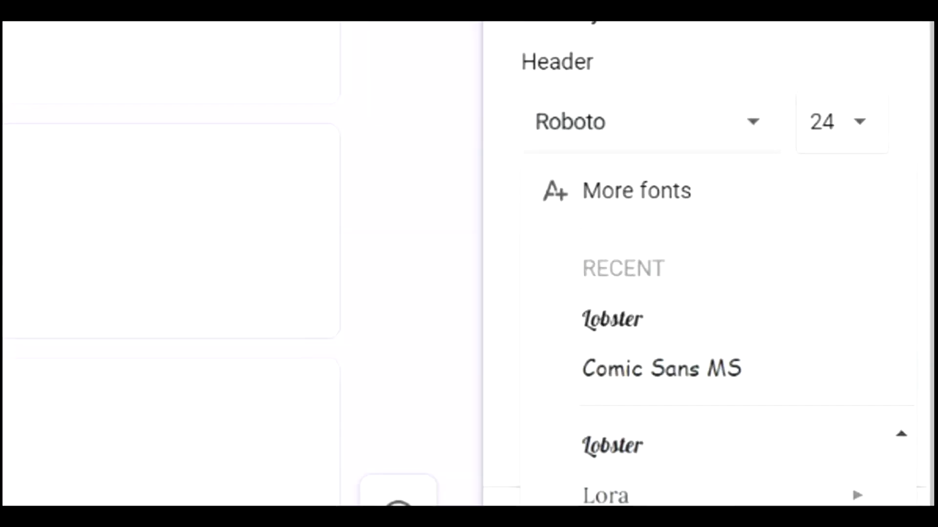
pyautogui.click(650, 503)
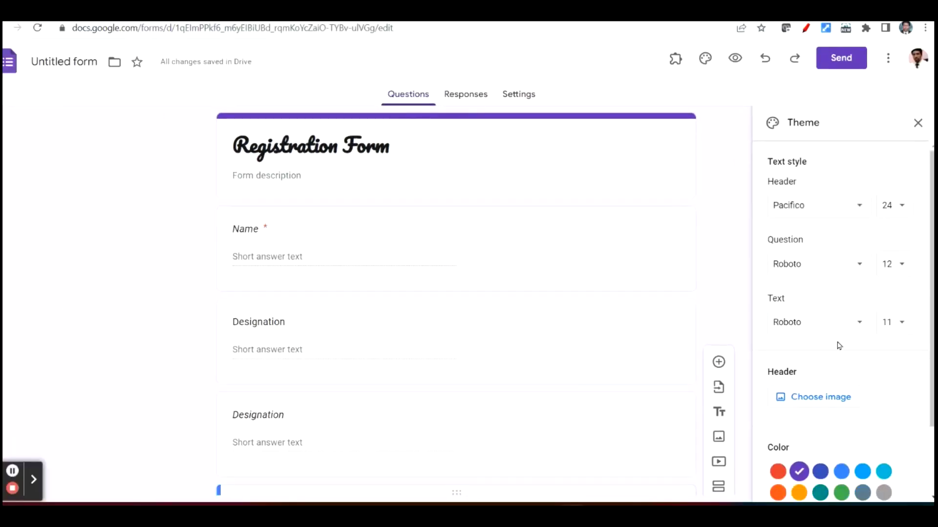
pyautogui.click(902, 207)
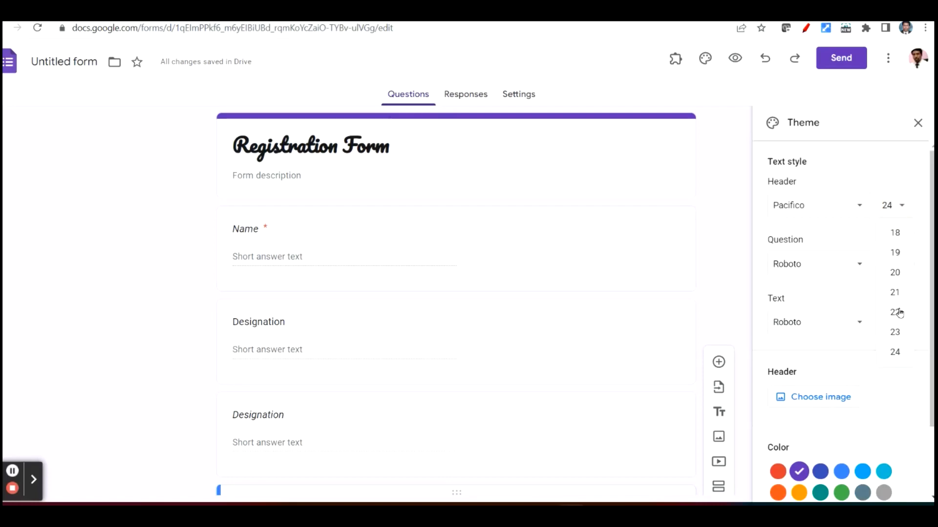
pyautogui.click(875, 176)
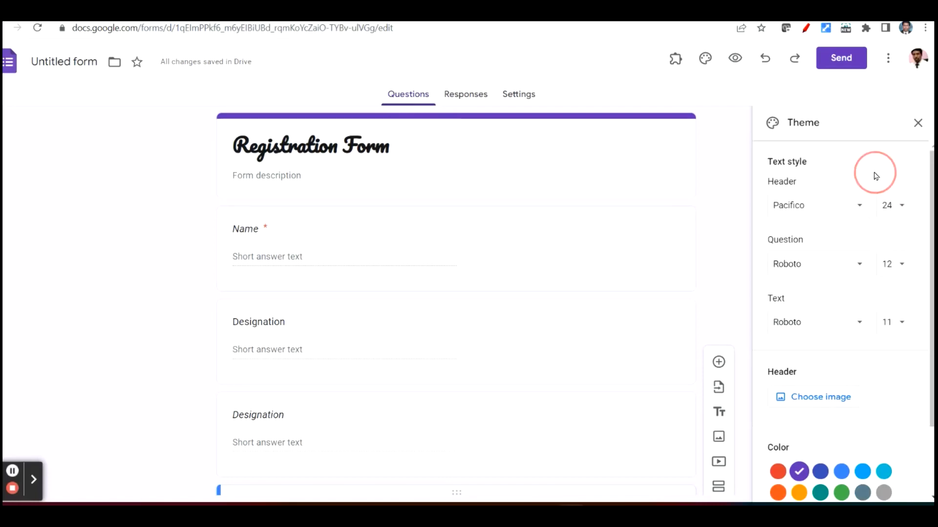
pyautogui.click(800, 266)
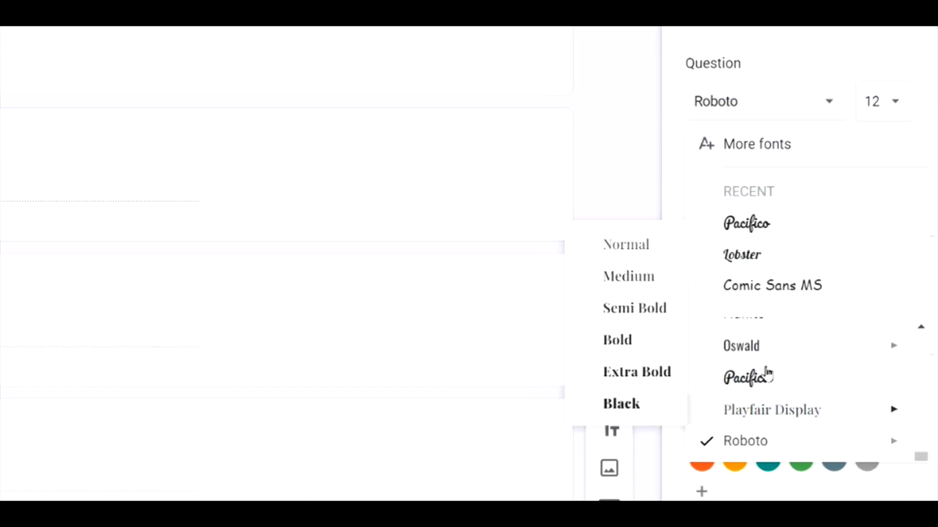
pyautogui.click(770, 290)
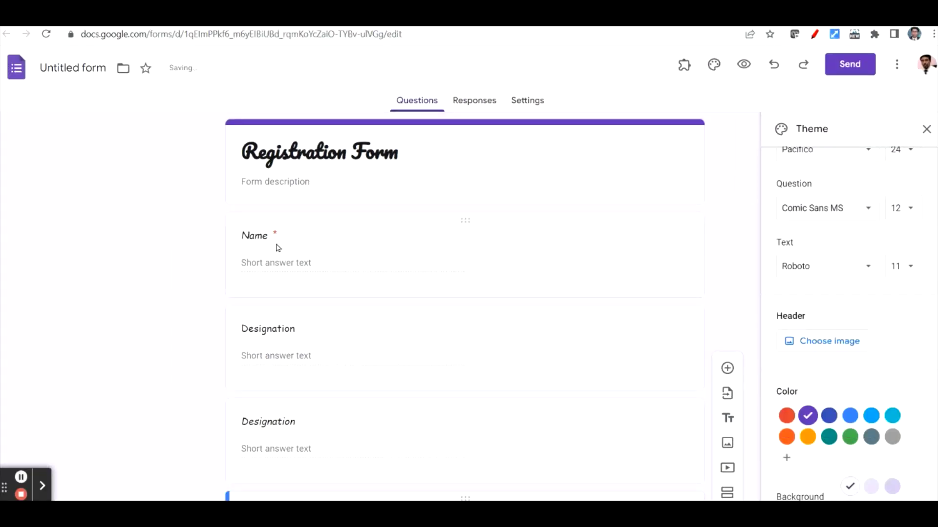
pyautogui.click(911, 210)
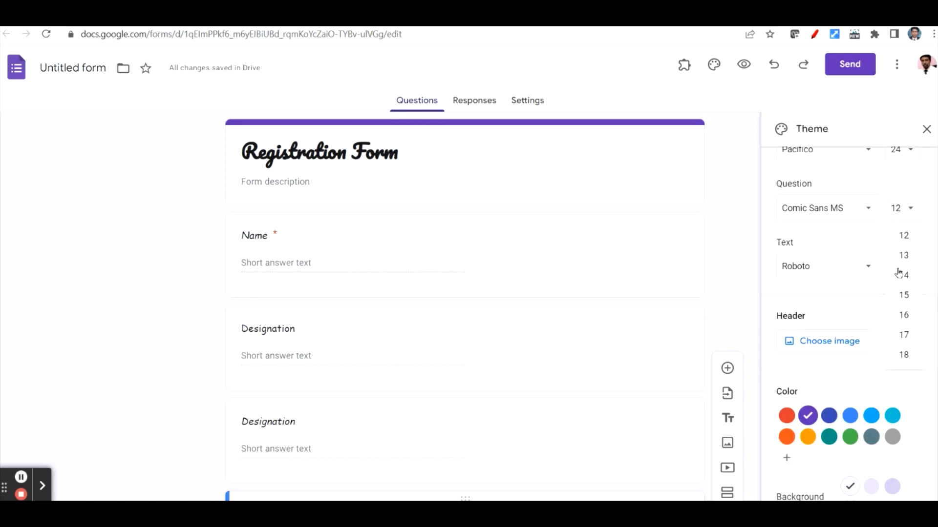
pyautogui.click(905, 355)
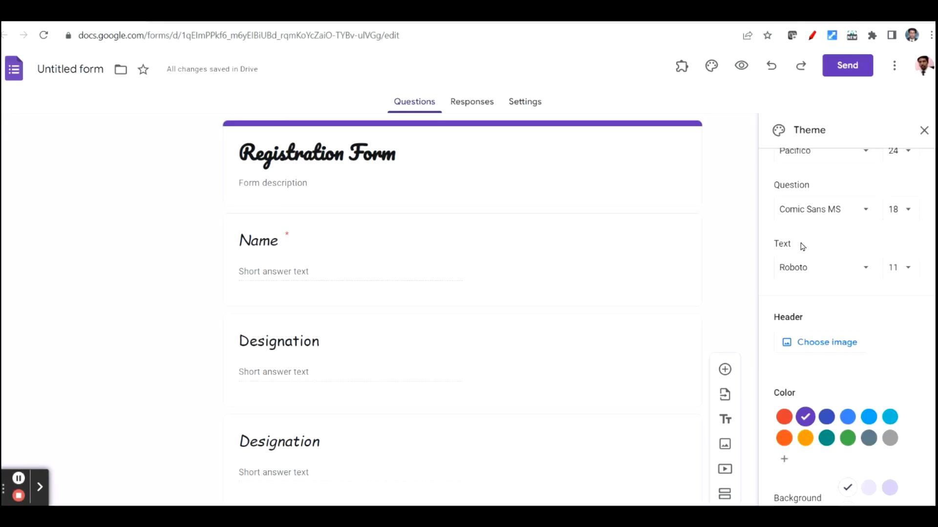
# - Set the body text font to Times New Roman, size 12
pyautogui.click(862, 270)
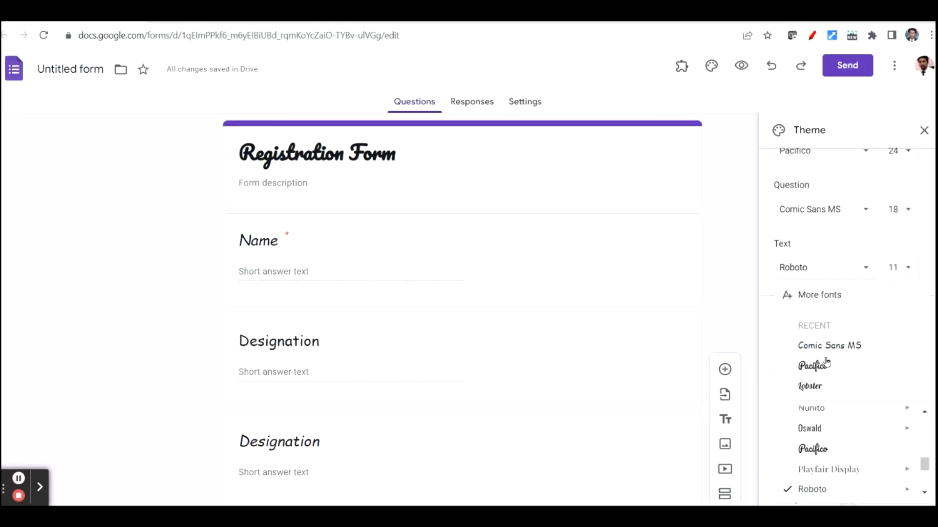
pyautogui.scroll(-3, 829, 434)
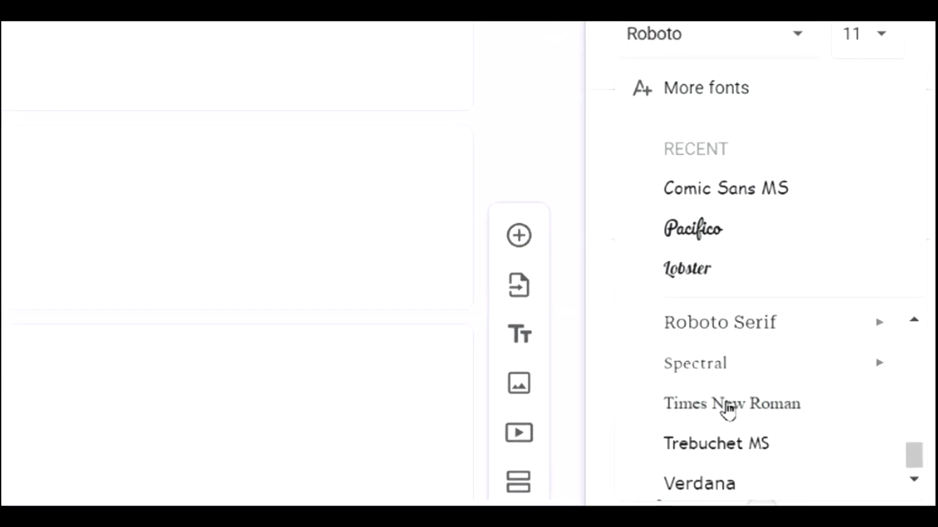
pyautogui.click(728, 405)
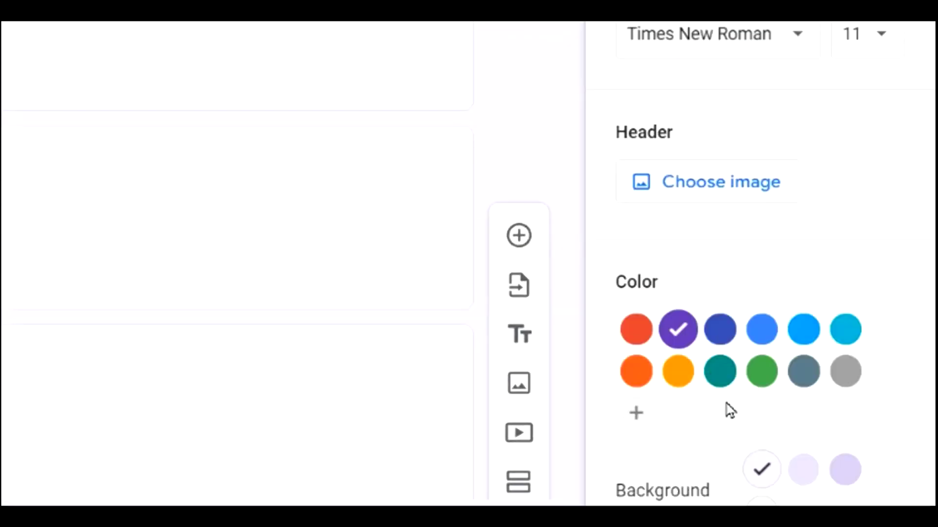
pyautogui.click(259, 362)
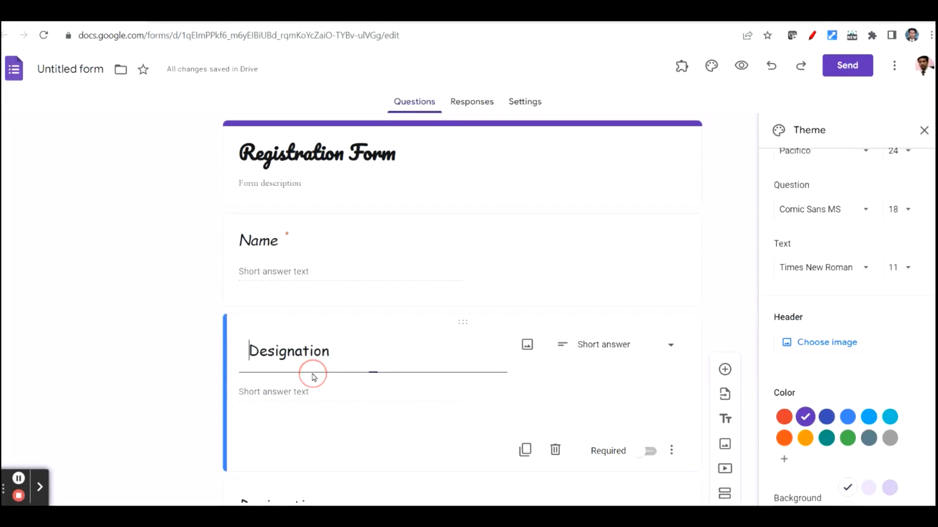
pyautogui.click(909, 268)
pyautogui.click(897, 359)
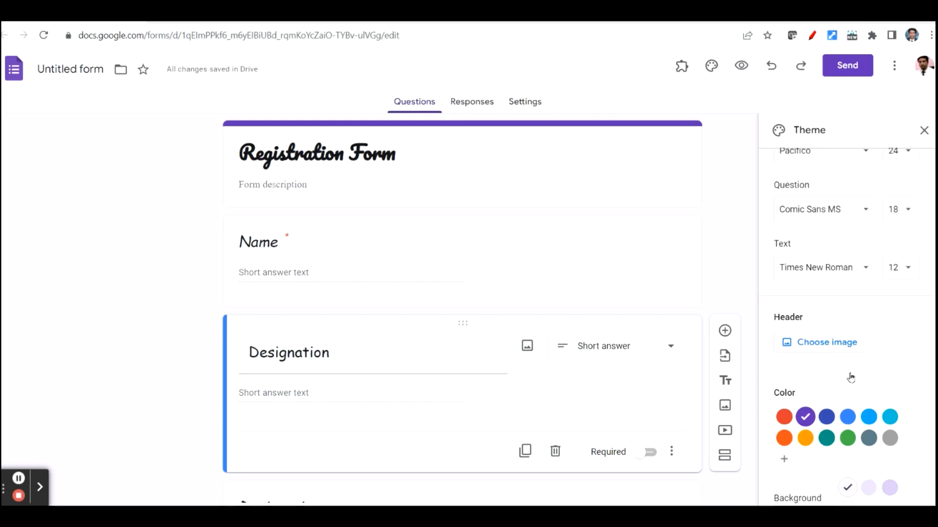
# - Switch the theme colour to blue with a light-blue background
pyautogui.scroll(-1, 826, 360)
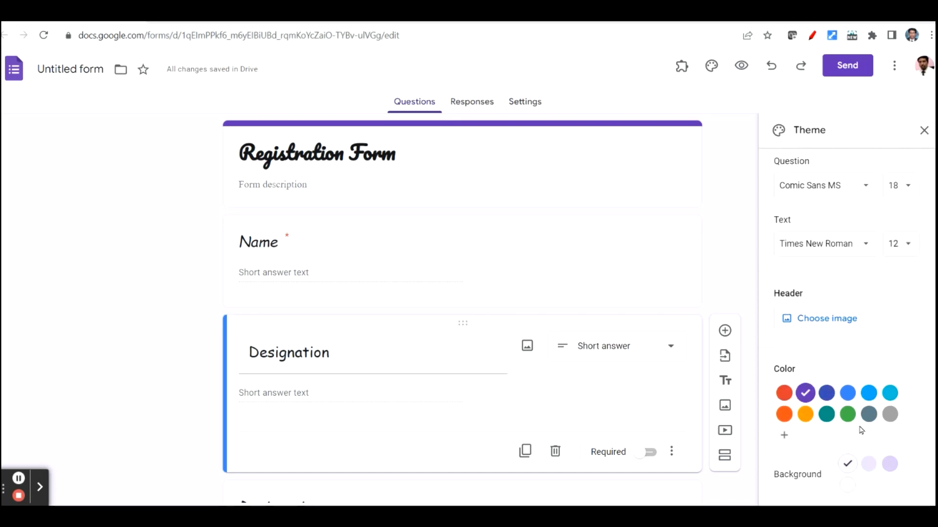
pyautogui.click(848, 393)
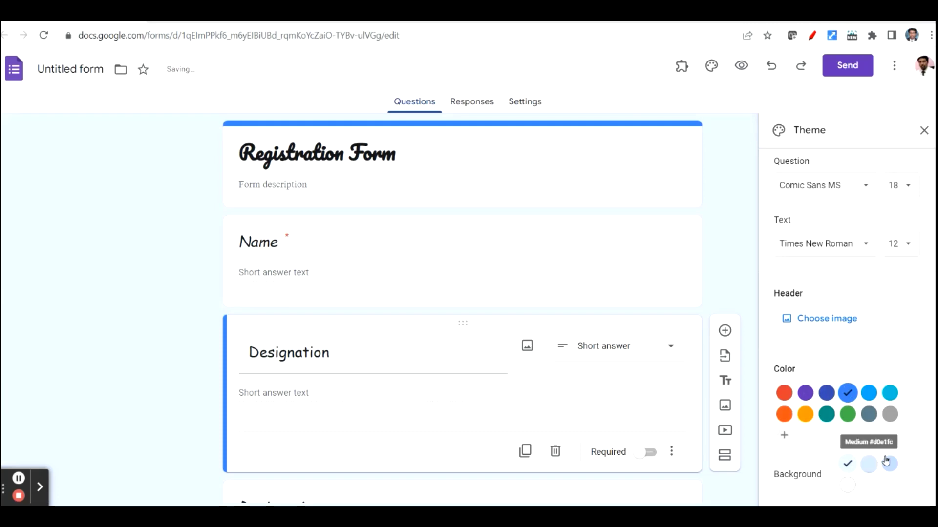
pyautogui.click(890, 463)
pyautogui.scroll(2, 874, 354)
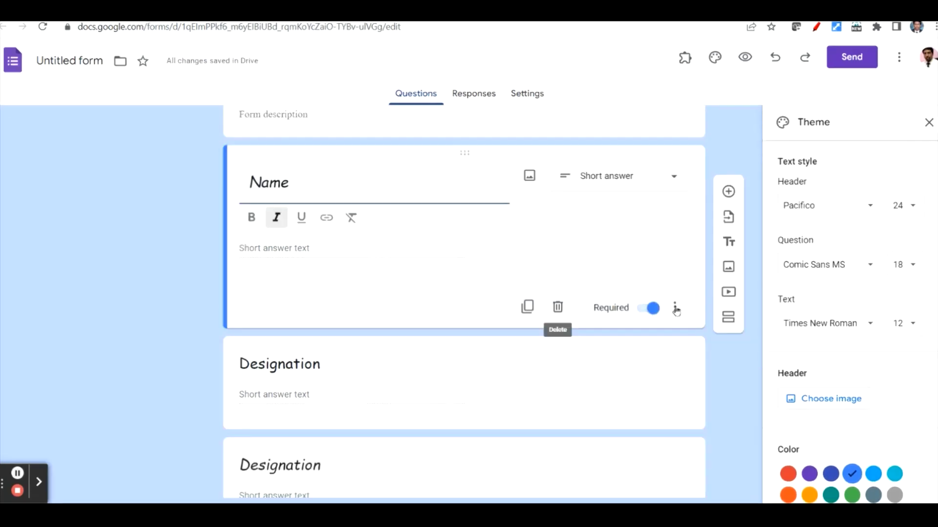
# - Show a description line under the required Name question
pyautogui.click(676, 309)
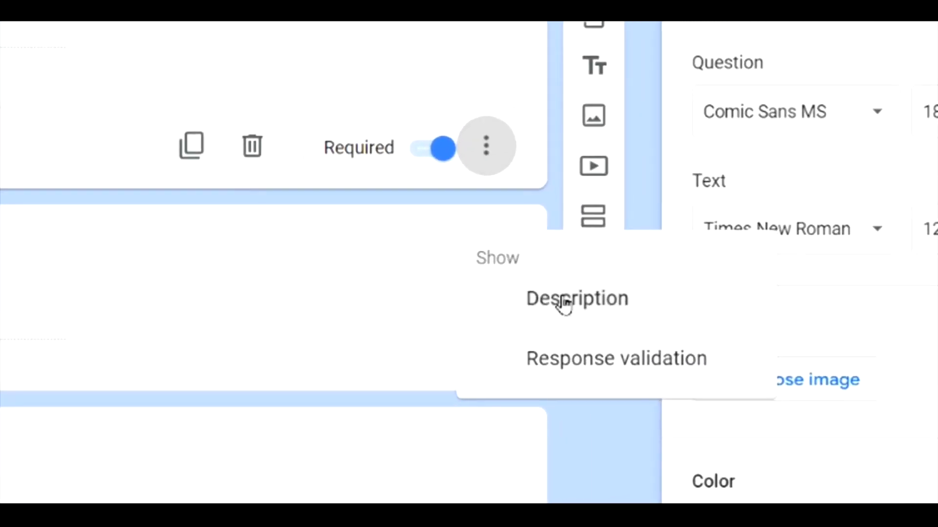
pyautogui.click(564, 304)
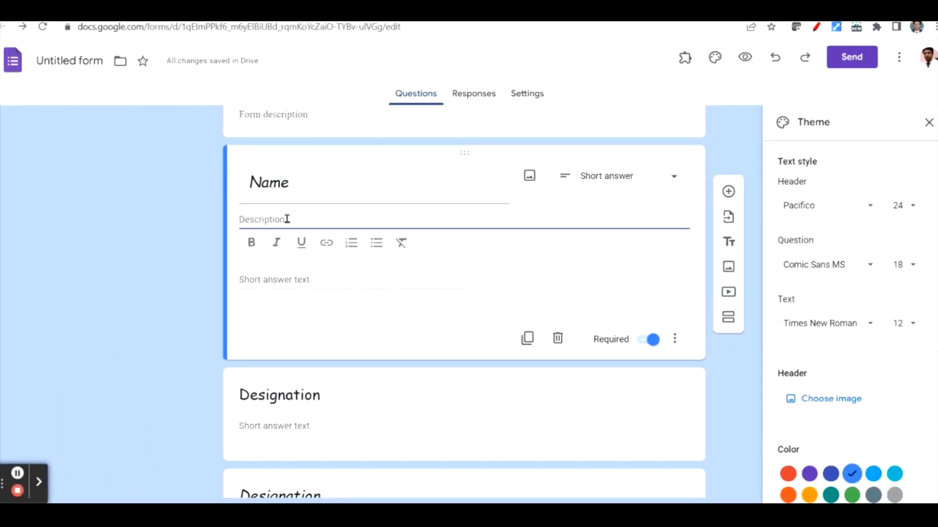
pyautogui.scroll(-4, 173, 347)
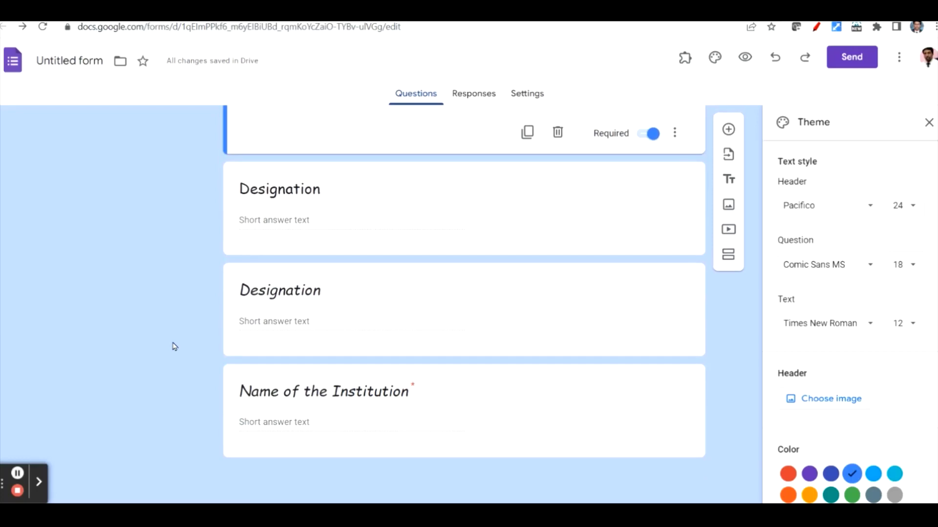
pyautogui.scroll(5, 173, 346)
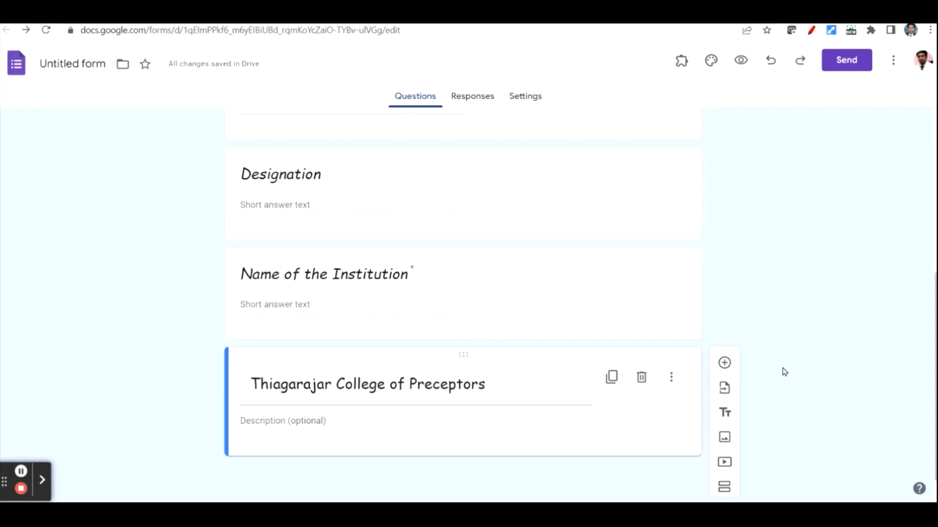
pyautogui.tripleClick(355, 389)
pyautogui.tripleClick(490, 384)
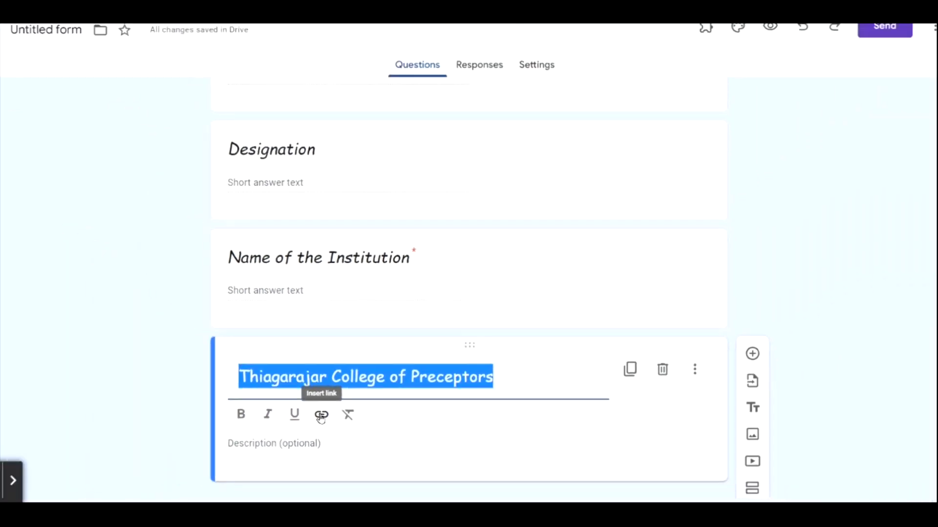
pyautogui.click(326, 420)
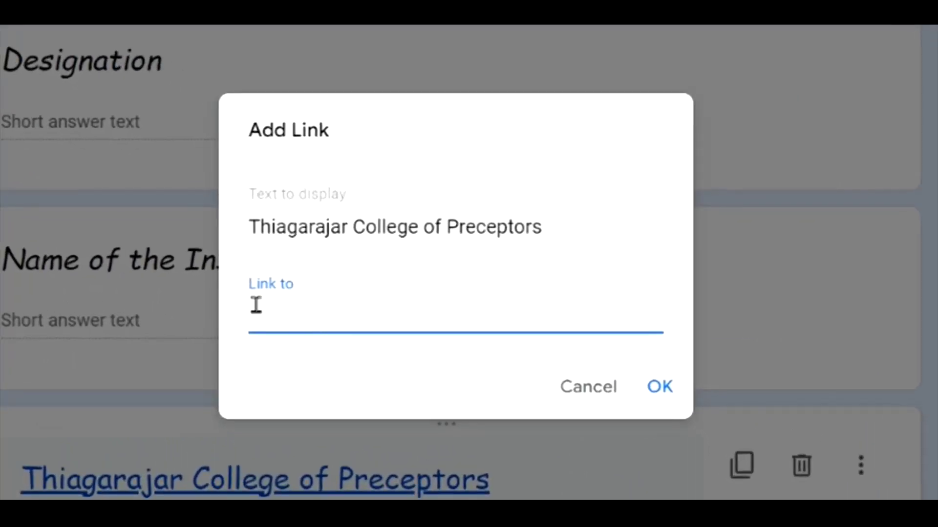
pyautogui.write('https://www.tcp.ac.in/')
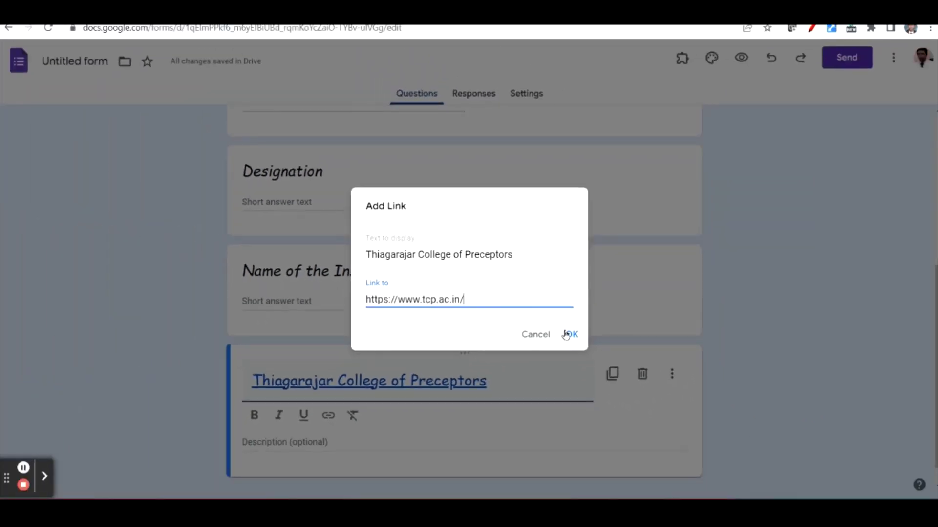
pyautogui.click(569, 335)
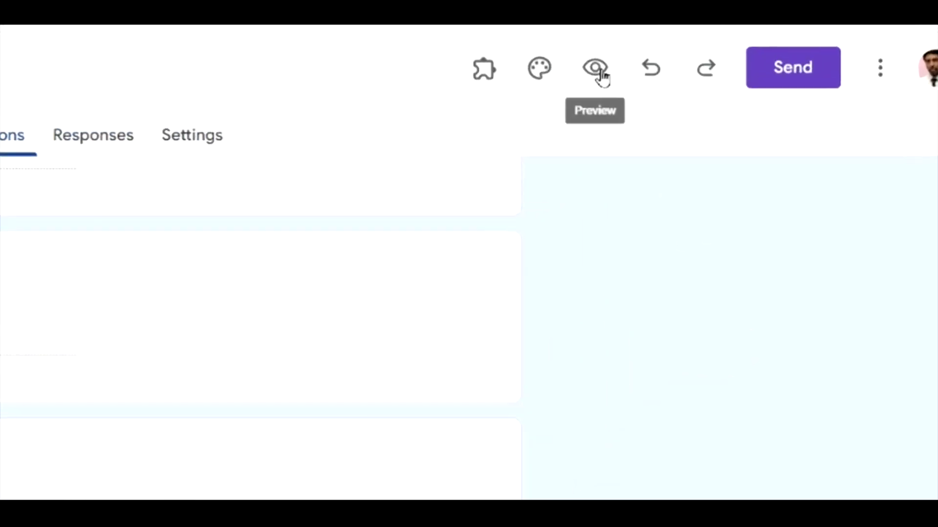
pyautogui.click(600, 73)
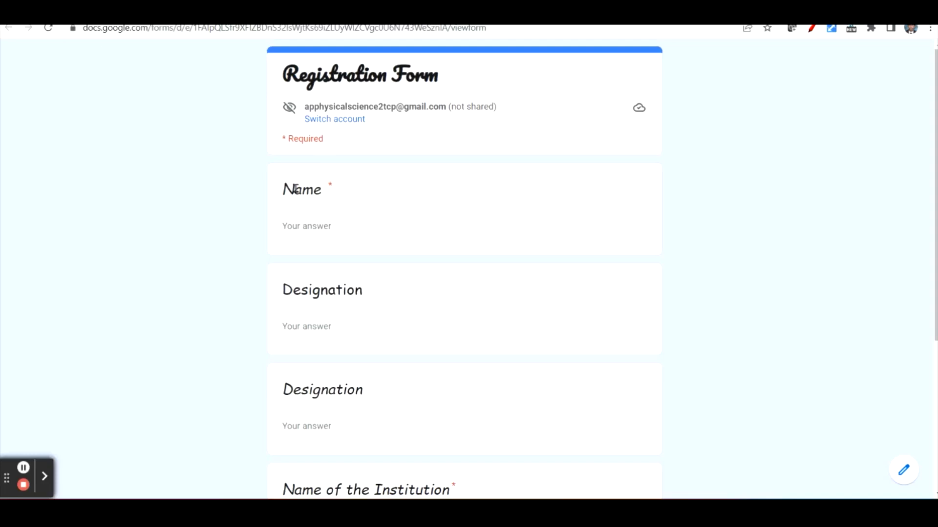
# - Scroll the preview down to the linked college title just above Submit
pyautogui.scroll(-1, 288, 325)
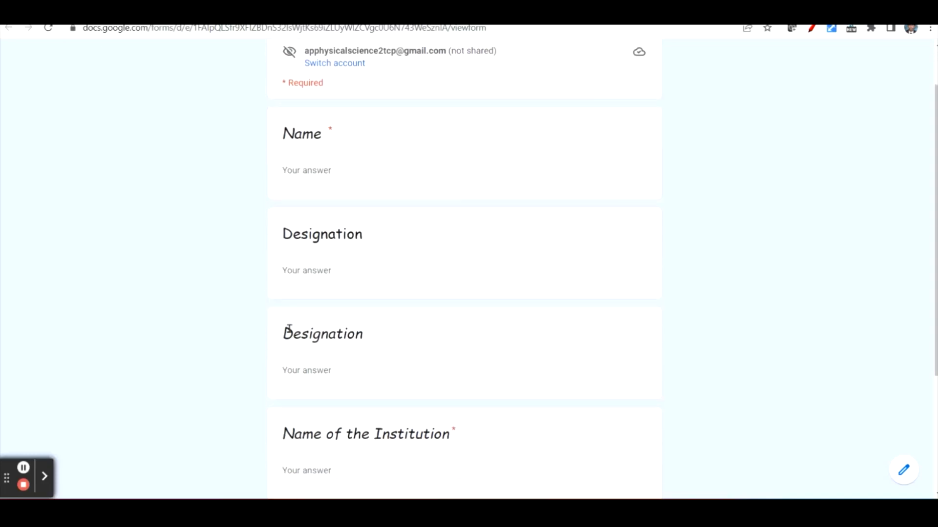
pyautogui.scroll(-2, 289, 330)
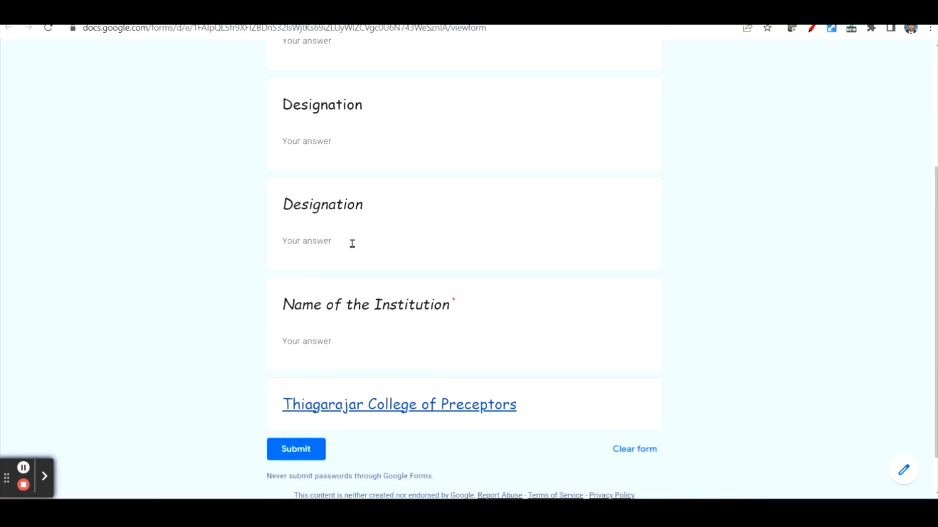
pyautogui.scroll(-1, 378, 238)
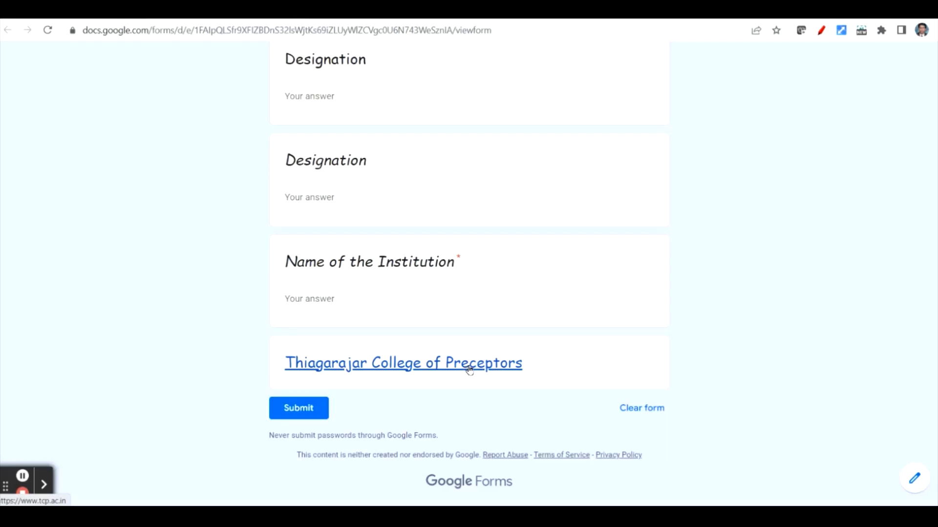
pyautogui.click(471, 370)
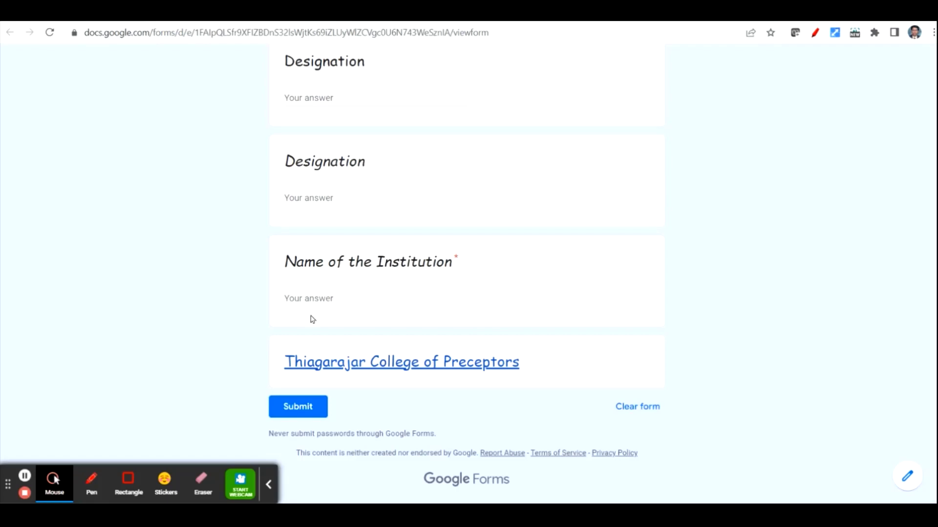
pyautogui.scroll(5, 210, 316)
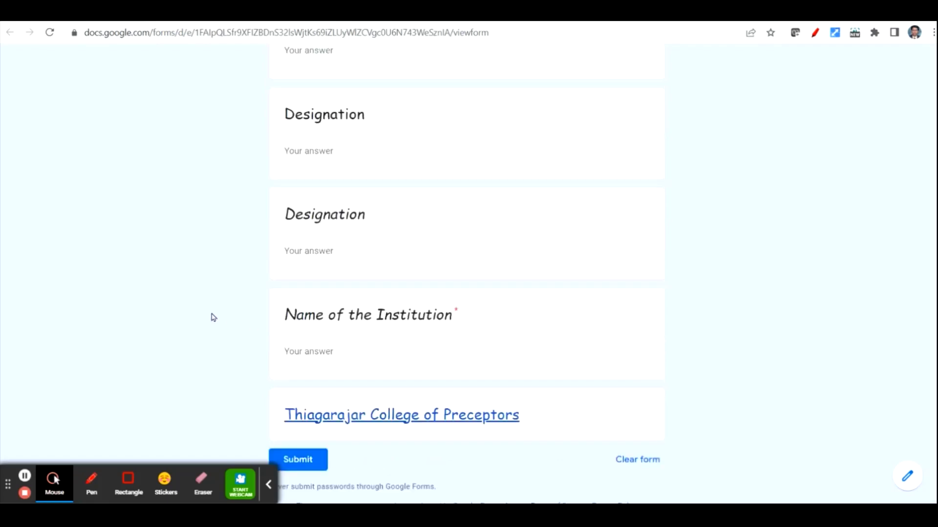
pyautogui.click(269, 485)
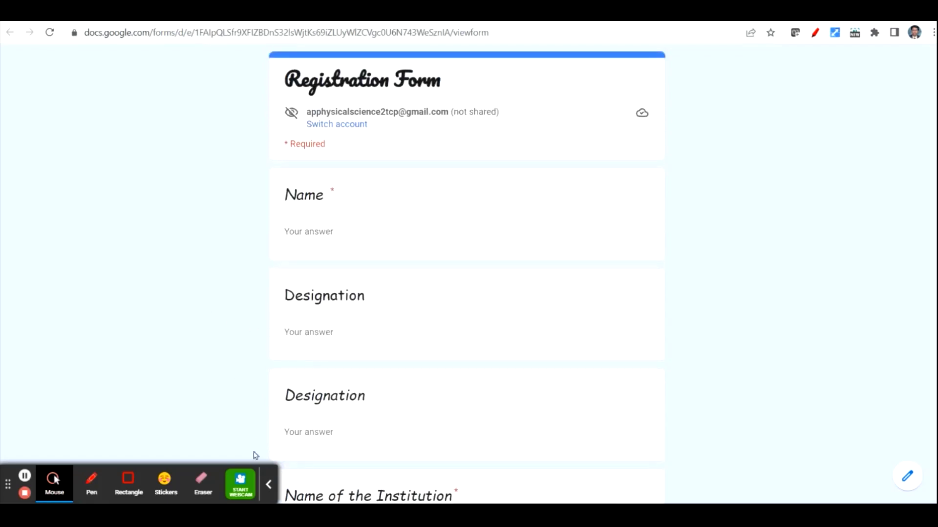
pyautogui.scroll(-4, 203, 306)
pyautogui.scroll(5, 199, 296)
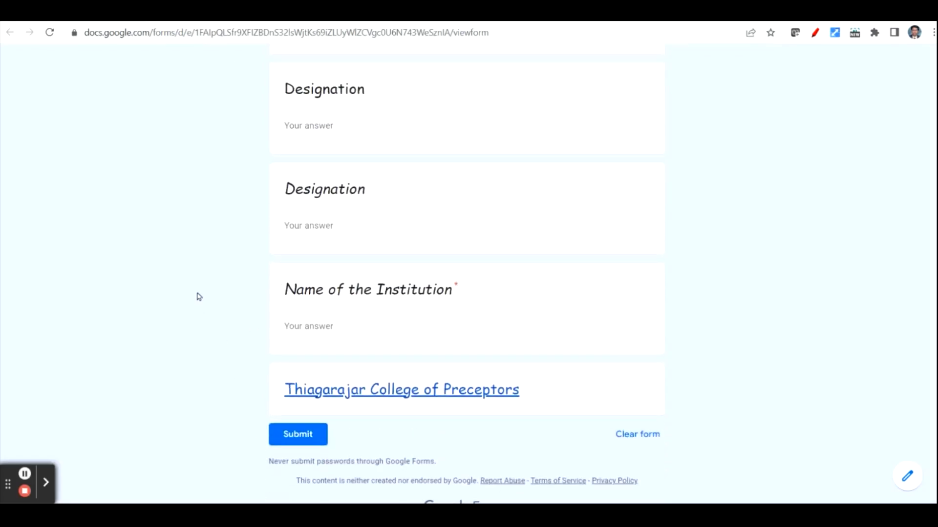
pyautogui.scroll(-3, 199, 296)
pyautogui.scroll(3, 198, 296)
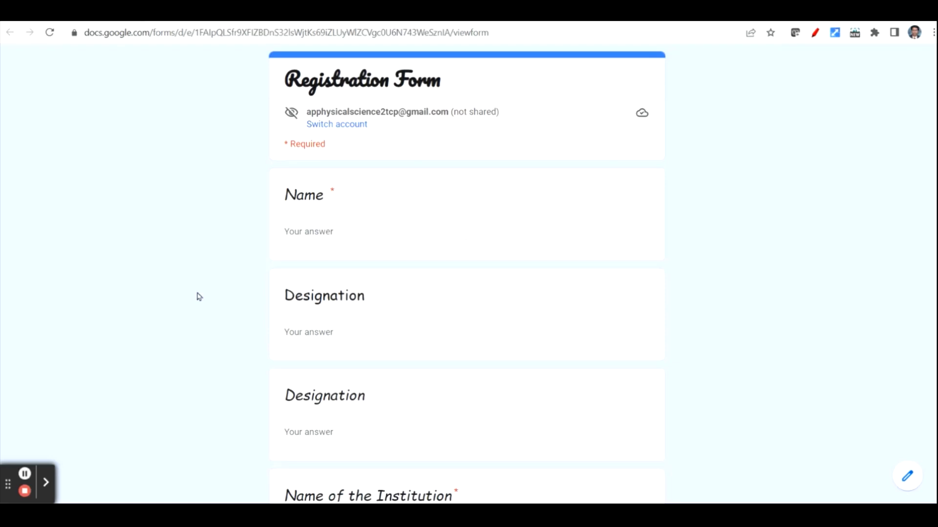
pyautogui.scroll(-3, 199, 296)
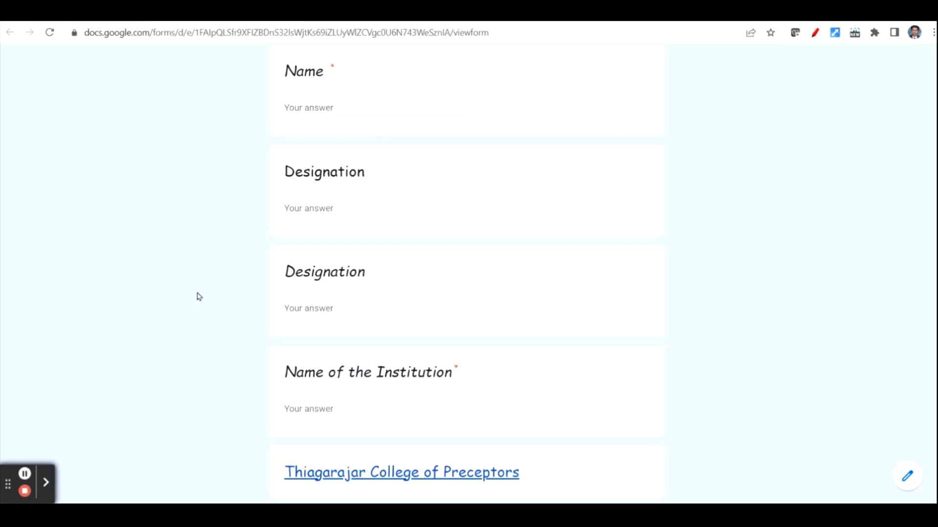
pyautogui.scroll(3, 199, 296)
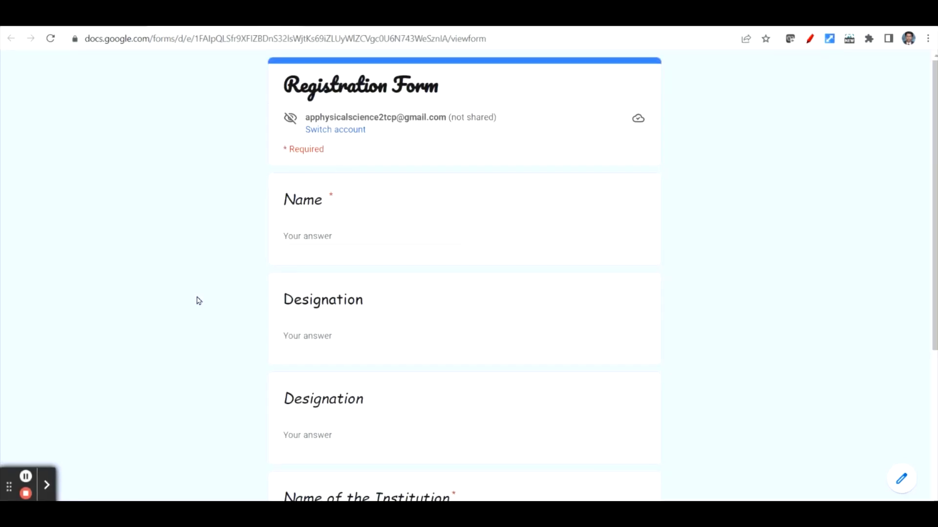